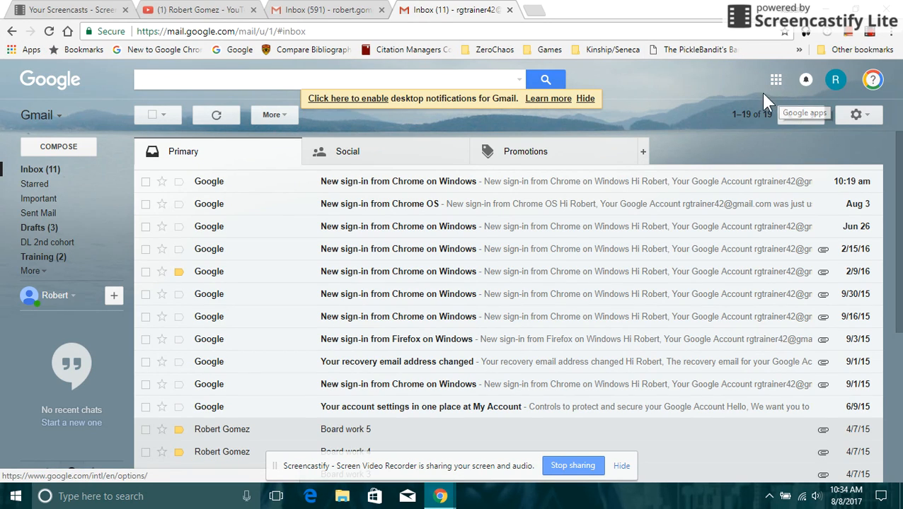
Look at the inbox sorting options, the Chrome apps in a new tab, and the Google apps list.
left_click(751, 119)
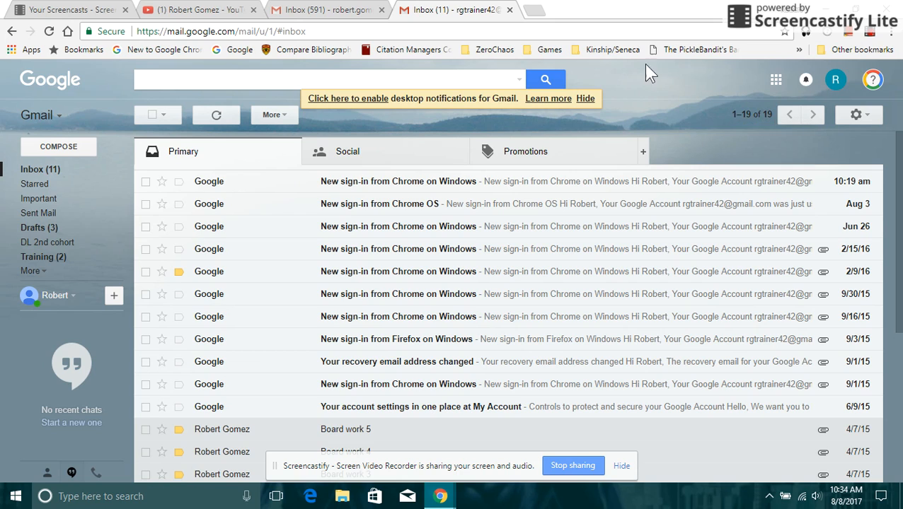
left_click(534, 11)
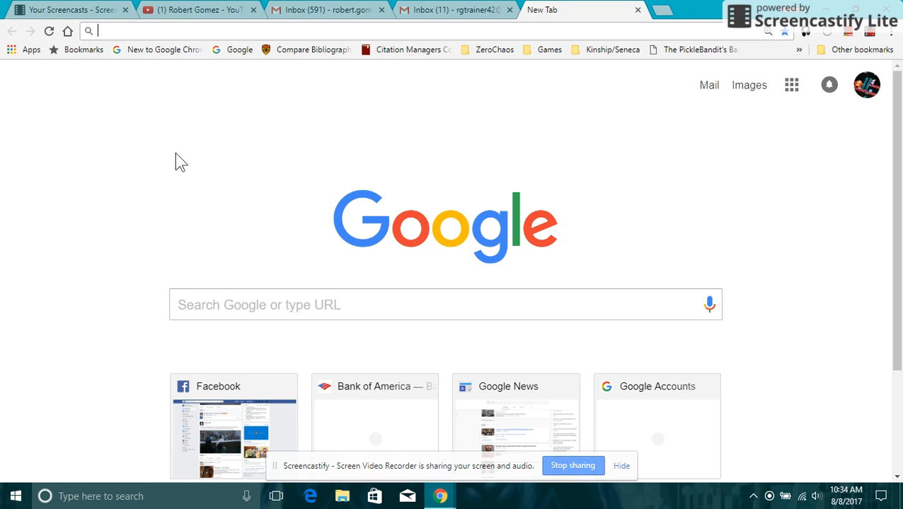
left_click(31, 54)
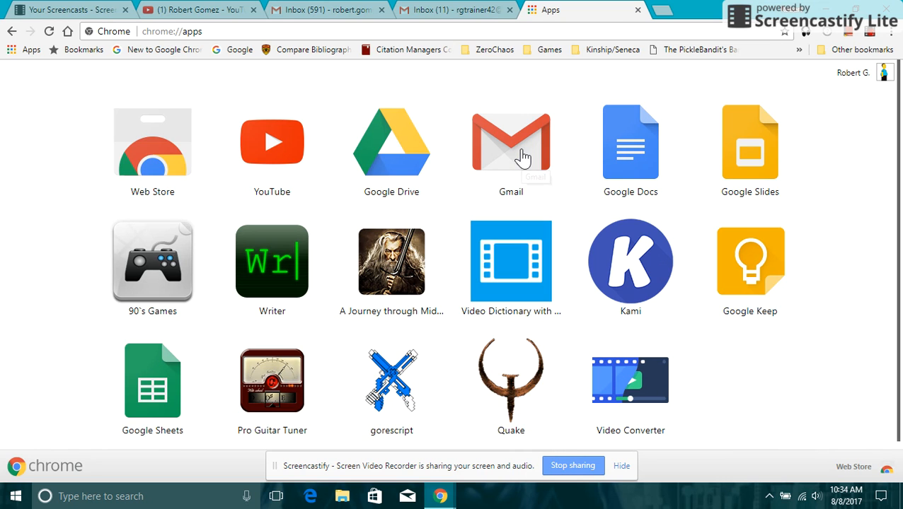
left_click(637, 10)
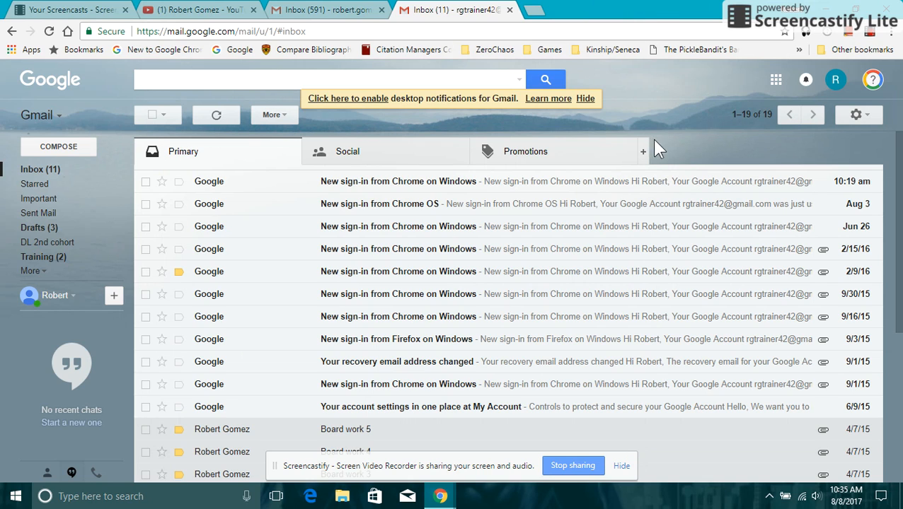
left_click(776, 78)
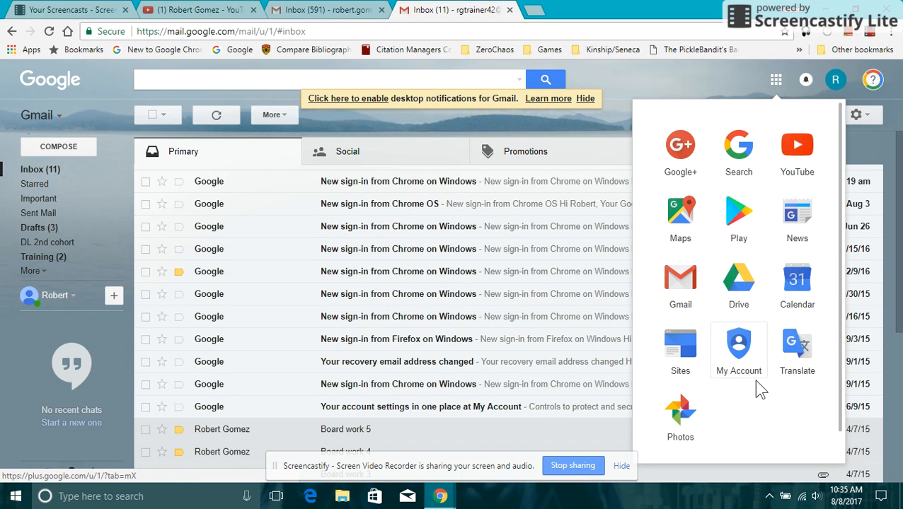
left_click(695, 81)
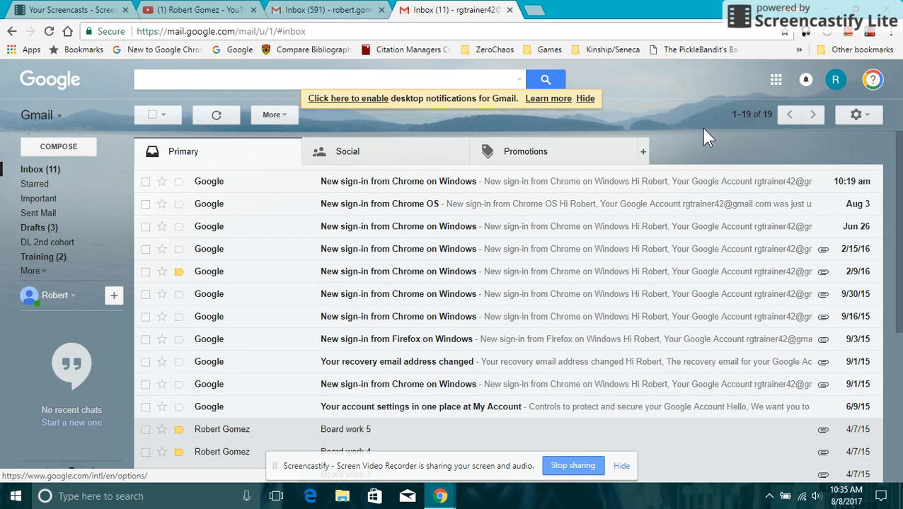
Open Themes from the settings gear and scroll through the available backgrounds.
left_click(864, 117)
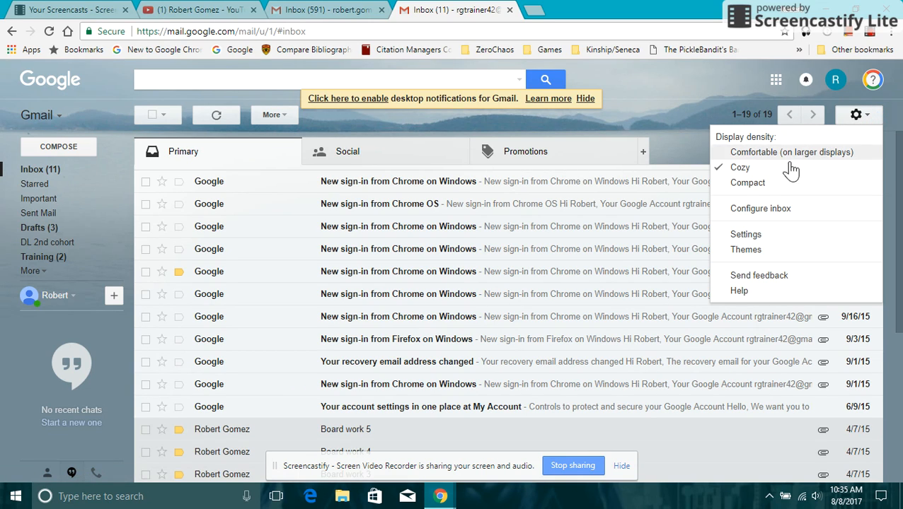
left_click(747, 251)
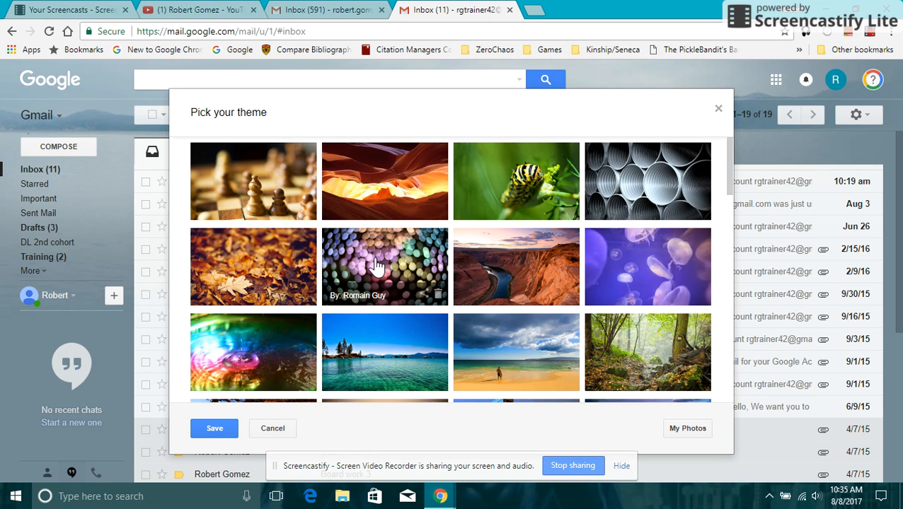
scroll(377, 265, "down", 3)
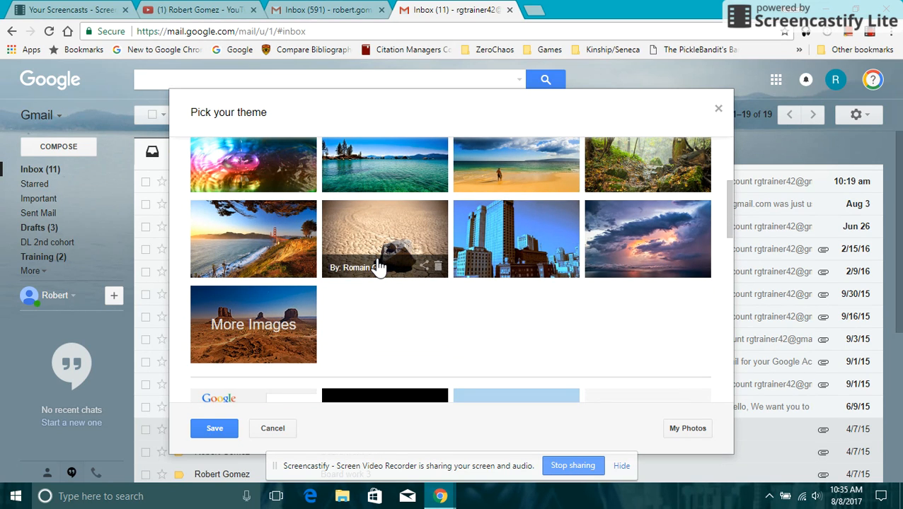
scroll(377, 265, "down", 1)
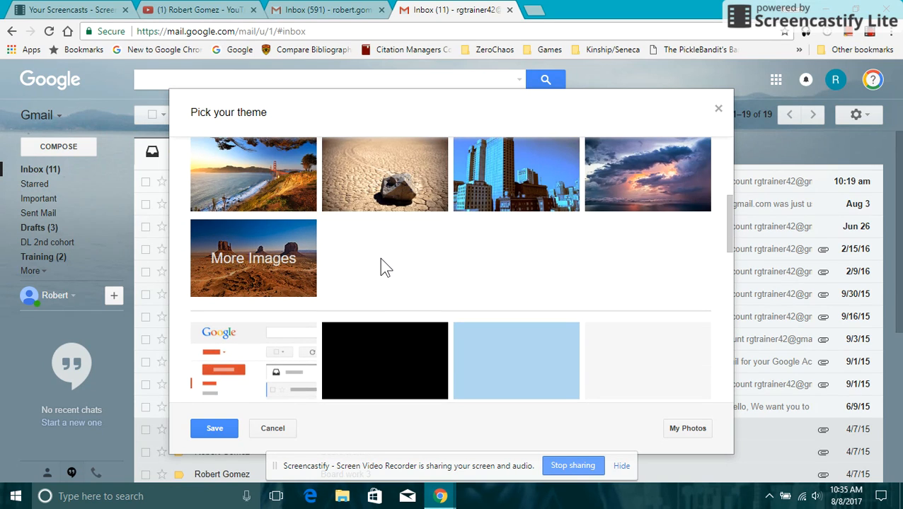
scroll(379, 264, "down", 2)
scroll(382, 267, "down", 1)
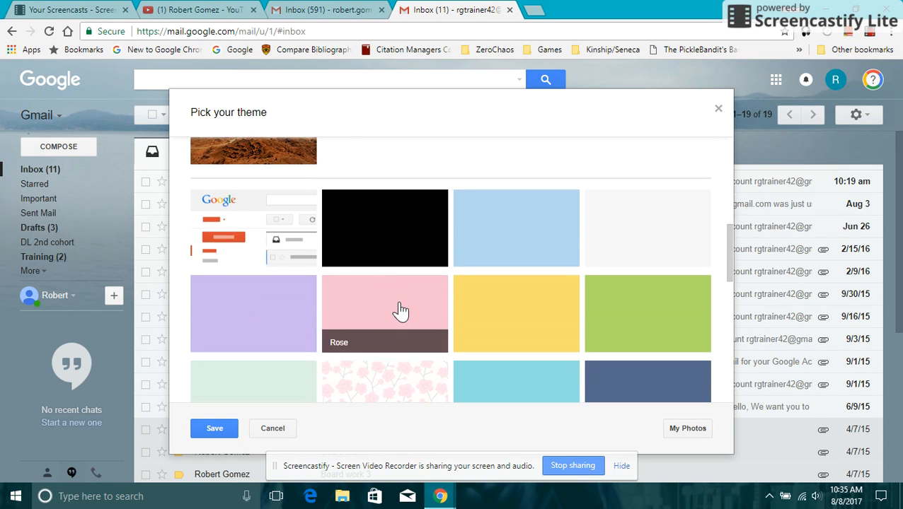
scroll(529, 376, "down", 2)
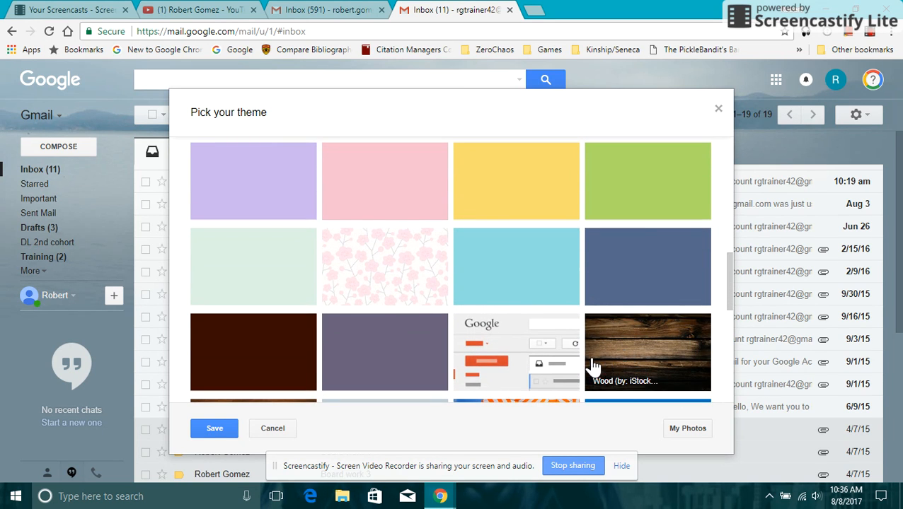
scroll(552, 346, "down", 2)
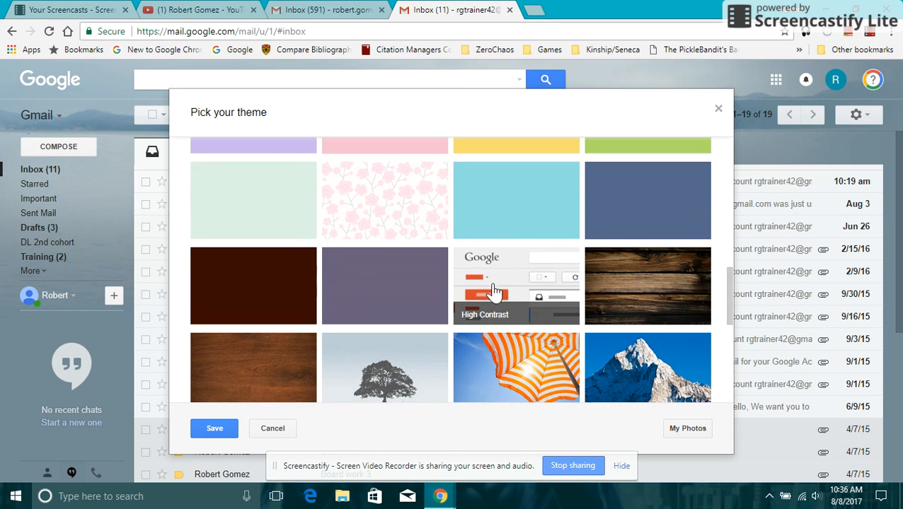
scroll(499, 311, "down", 2)
scroll(499, 303, "down", 2)
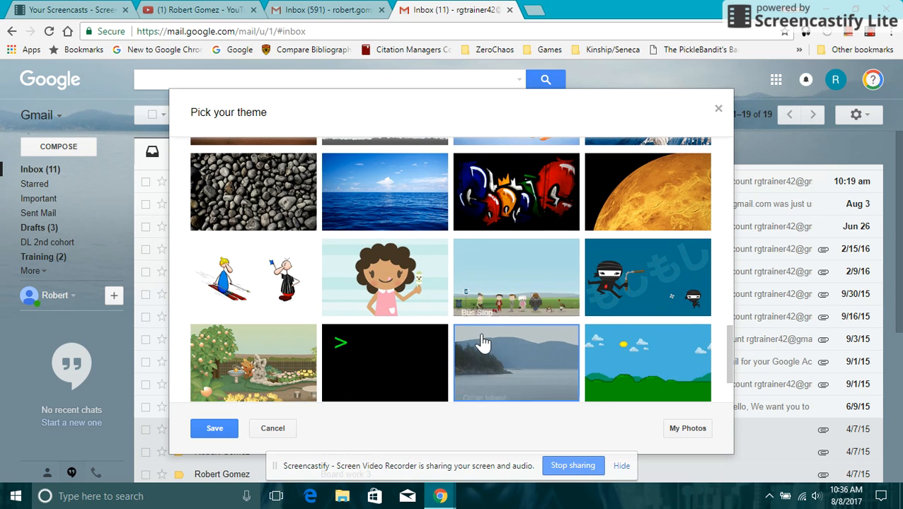
scroll(501, 359, "down", 2)
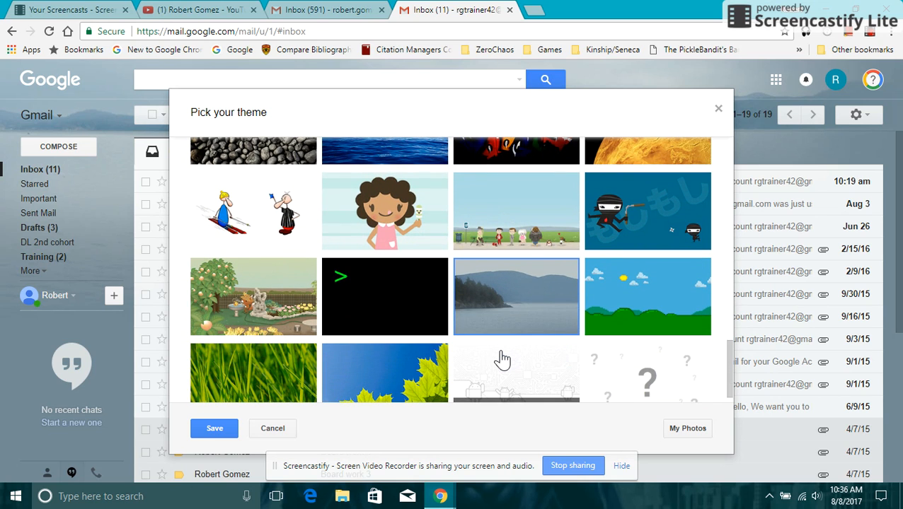
scroll(501, 360, "down", 1)
scroll(501, 359, "up", 7)
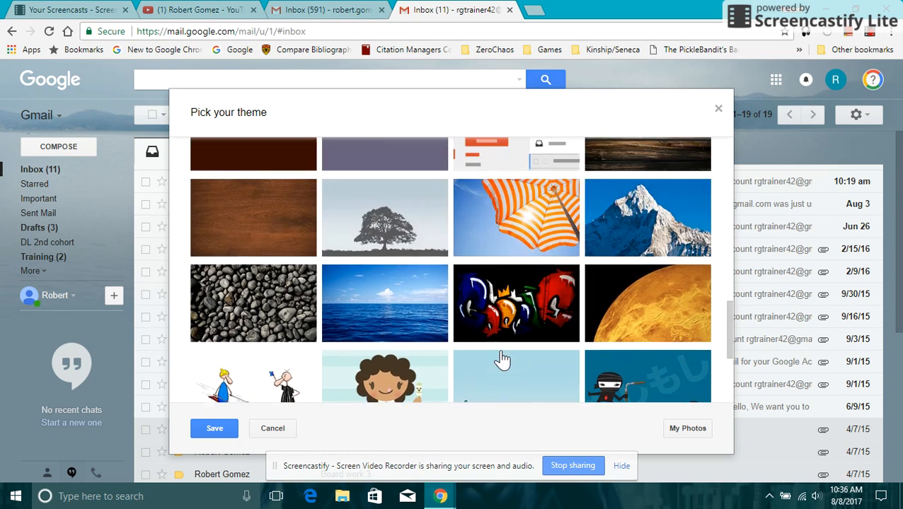
scroll(501, 359, "up", 4)
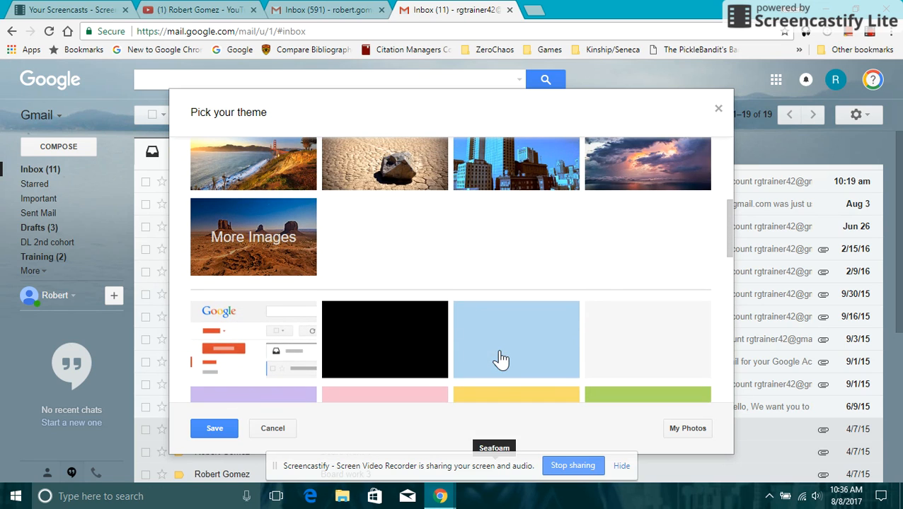
Open the gallery of more high-definition images and scroll through the featured backgrounds.
left_click(249, 241)
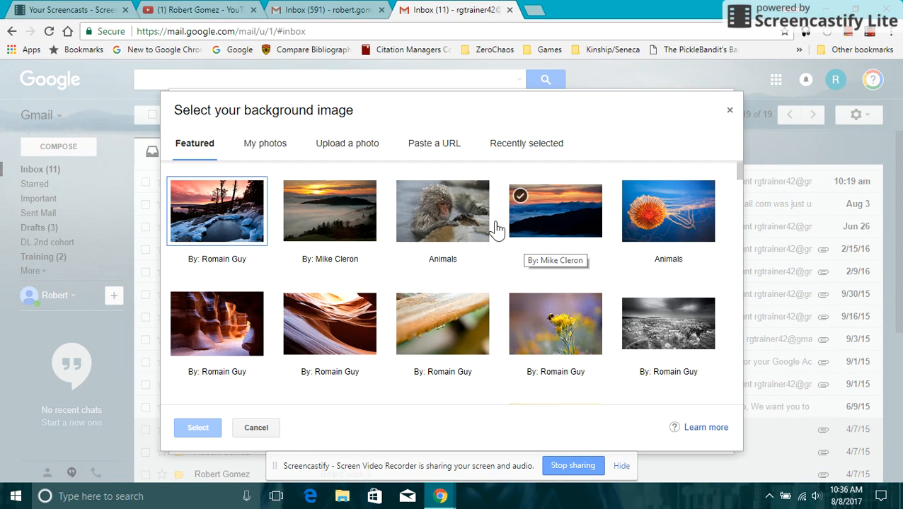
scroll(371, 216, "down", 4)
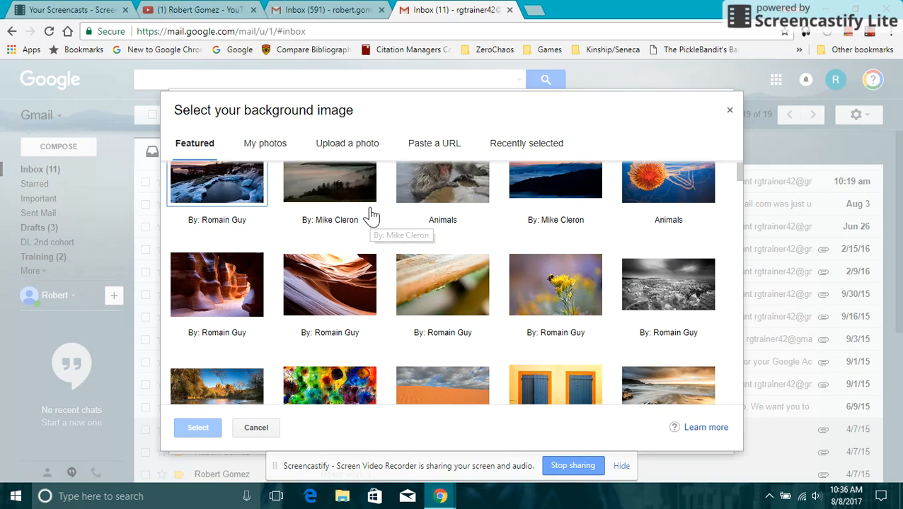
scroll(371, 216, "down", 5)
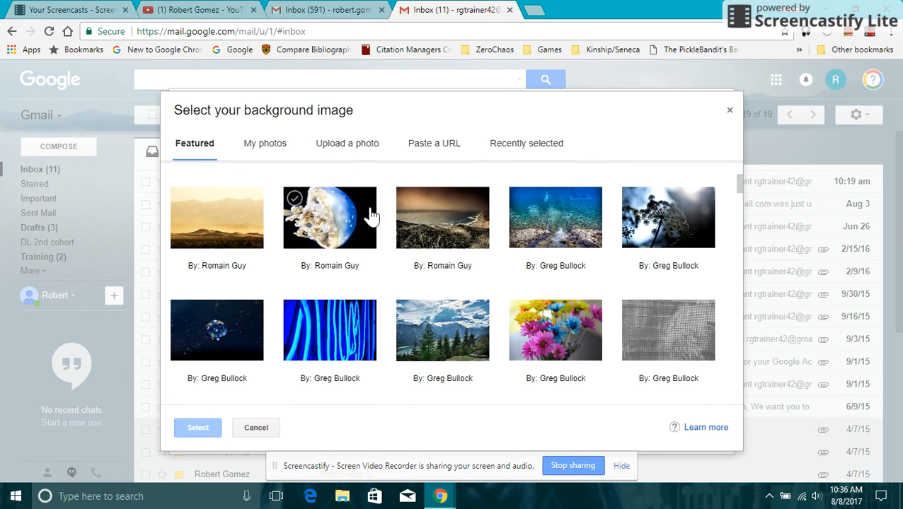
scroll(371, 216, "down", 4)
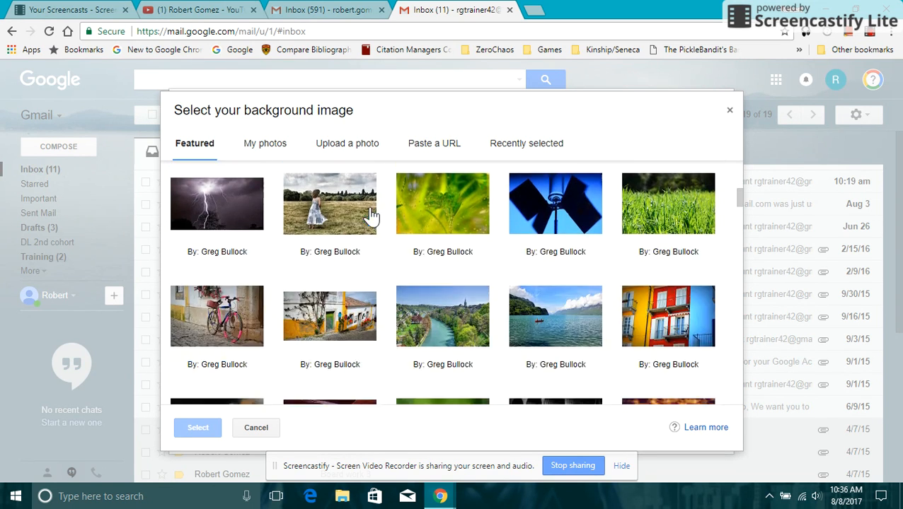
scroll(372, 216, "down", 8)
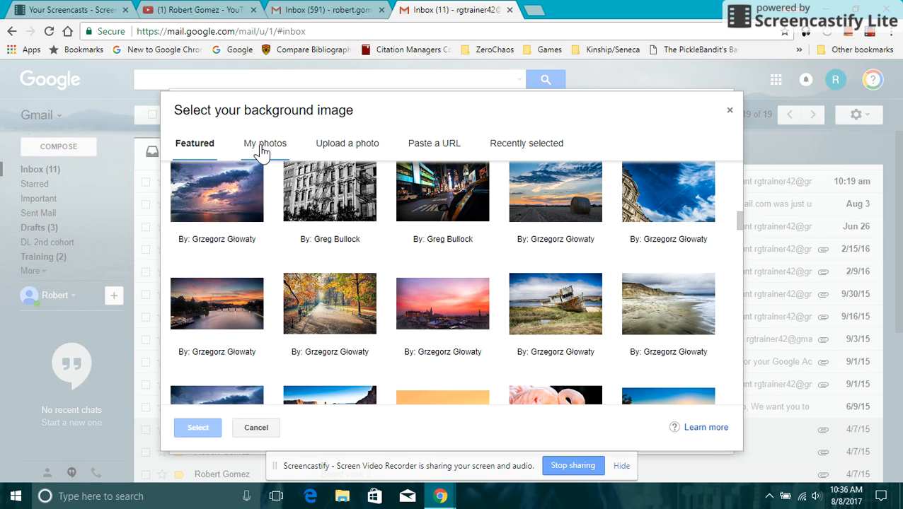
Check the My photos, Upload a photo and Paste a URL options, then return to Featured.
left_click(262, 151)
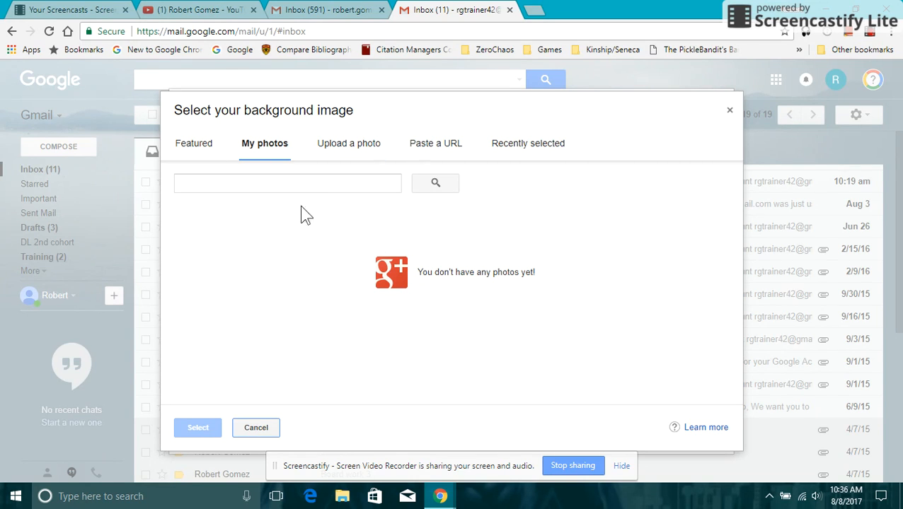
left_click(340, 152)
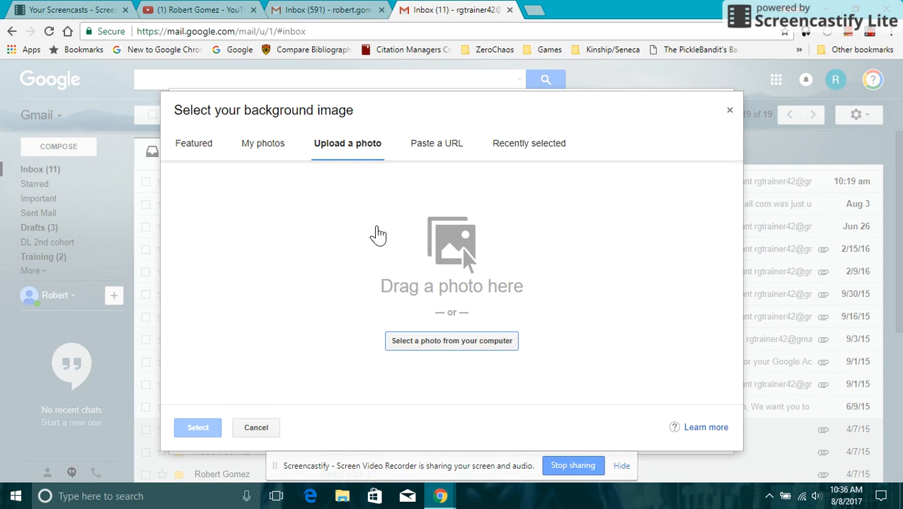
left_click(441, 144)
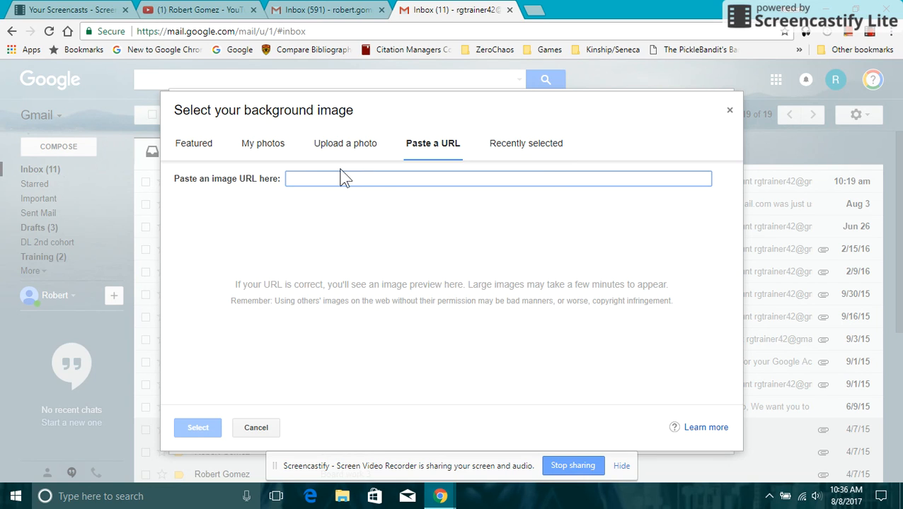
left_click(198, 153)
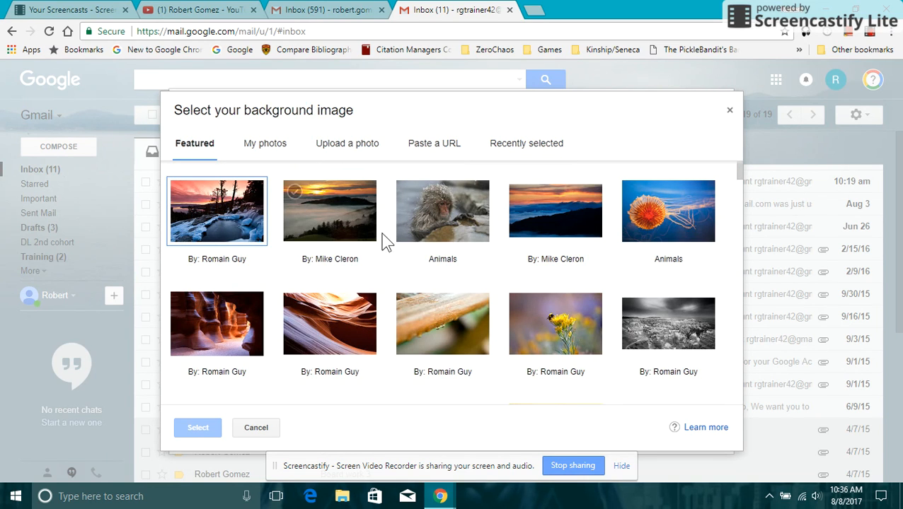
Pick the riverside town photo from the Featured backgrounds.
scroll(386, 242, "down", 3)
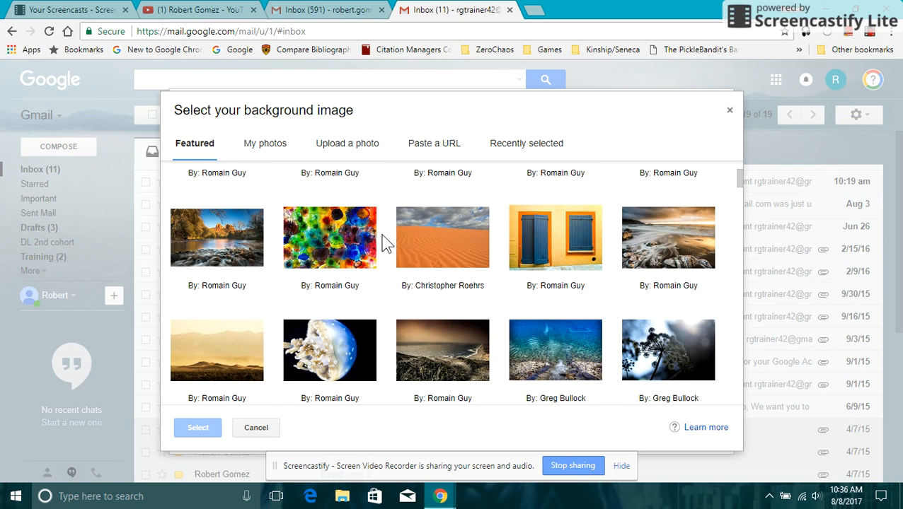
scroll(386, 242, "down", 2)
scroll(386, 242, "down", 2)
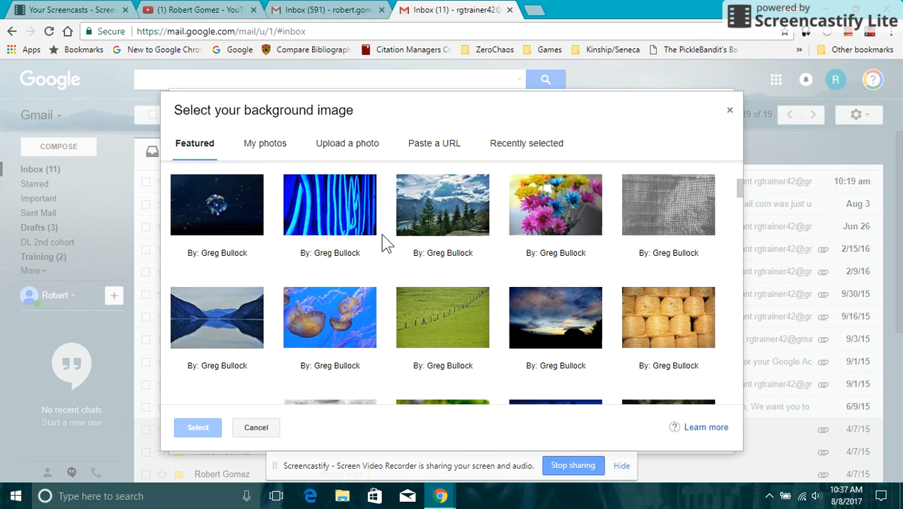
scroll(468, 303, "down", 1)
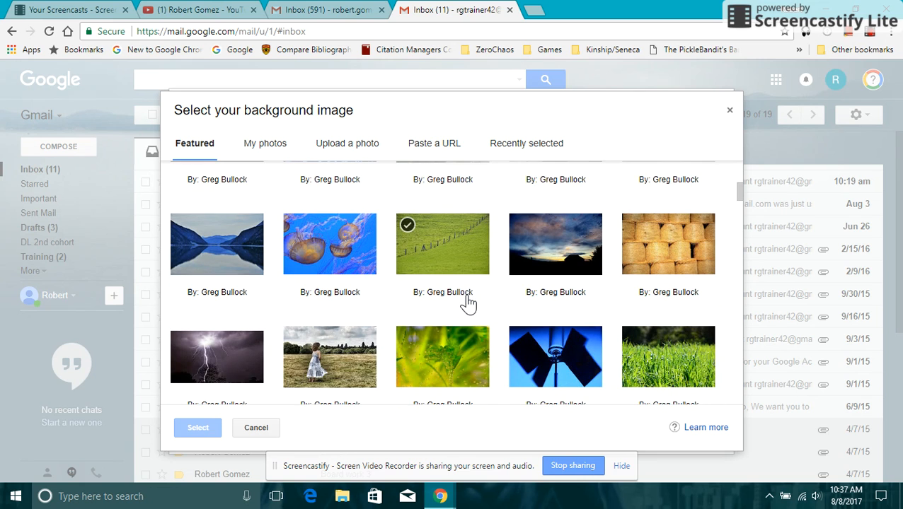
scroll(467, 303, "down", 3)
scroll(468, 303, "down", 1)
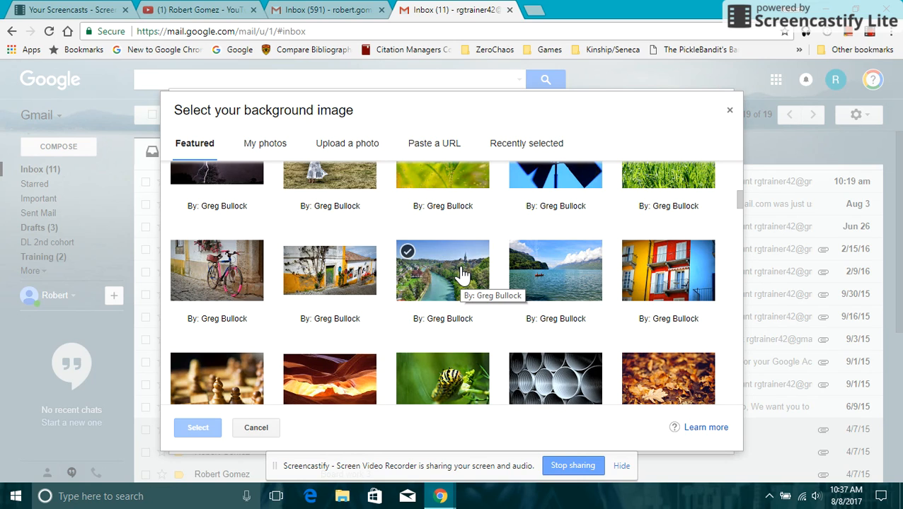
left_click(458, 274)
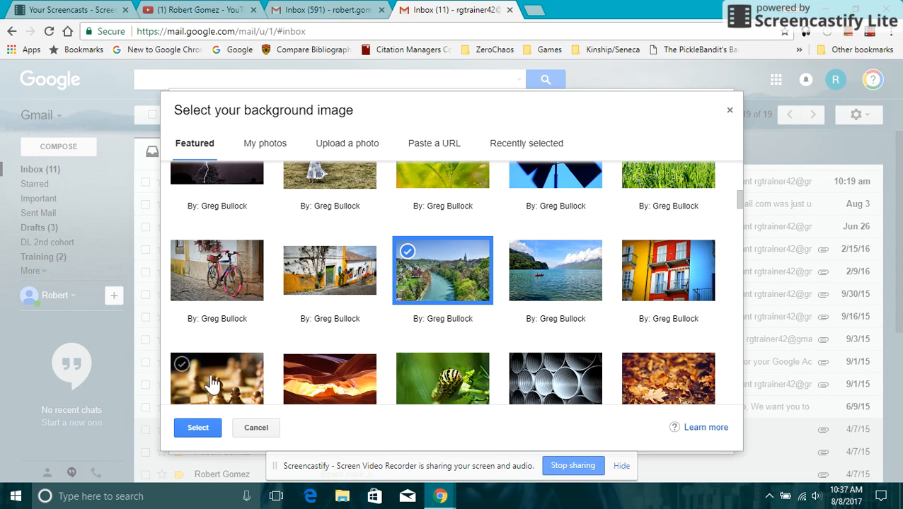
Confirm the riverside town photo and save it as the inbox theme.
left_click(205, 427)
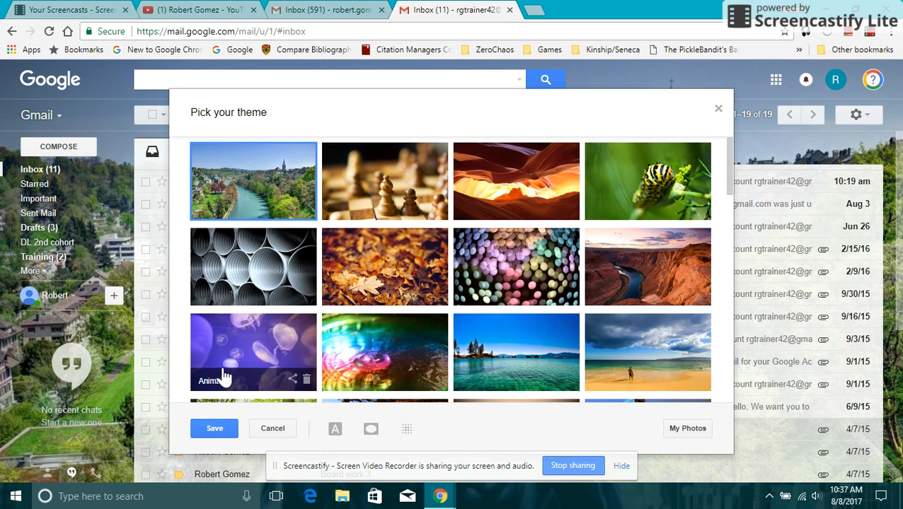
left_click(216, 429)
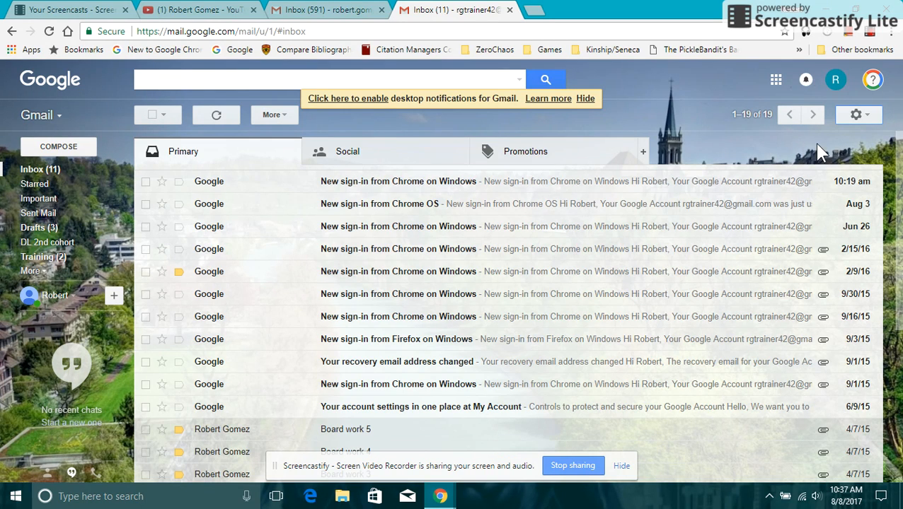
Open the gear menu at the top right of the inbox.
left_click(870, 120)
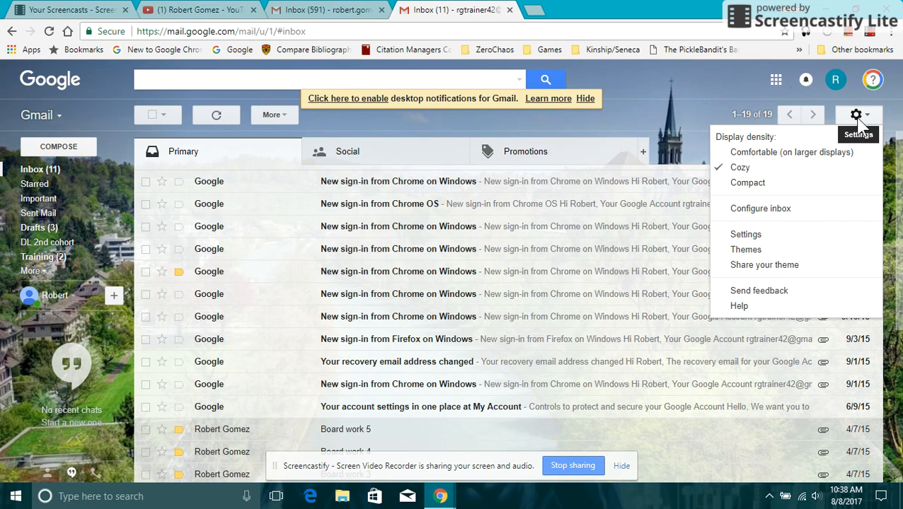
Open the full Settings page and scroll down to Default text style.
left_click(764, 239)
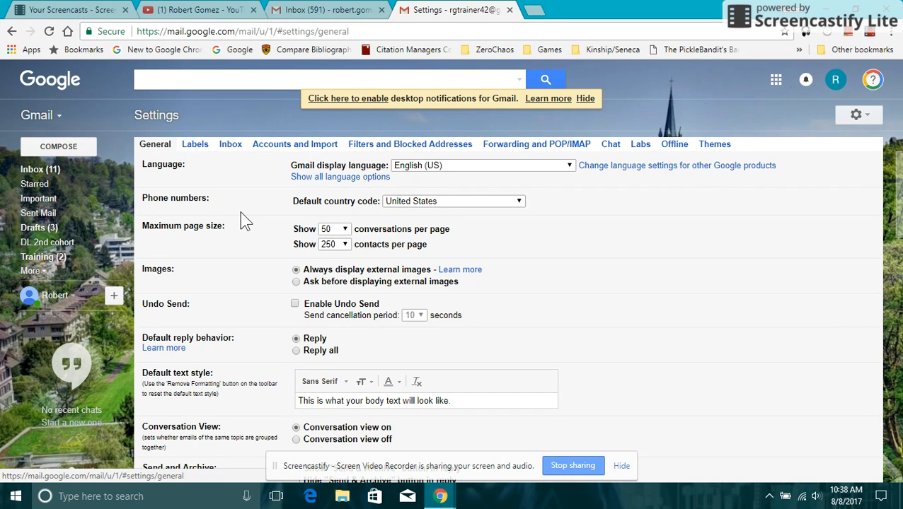
scroll(240, 212, "down", 2)
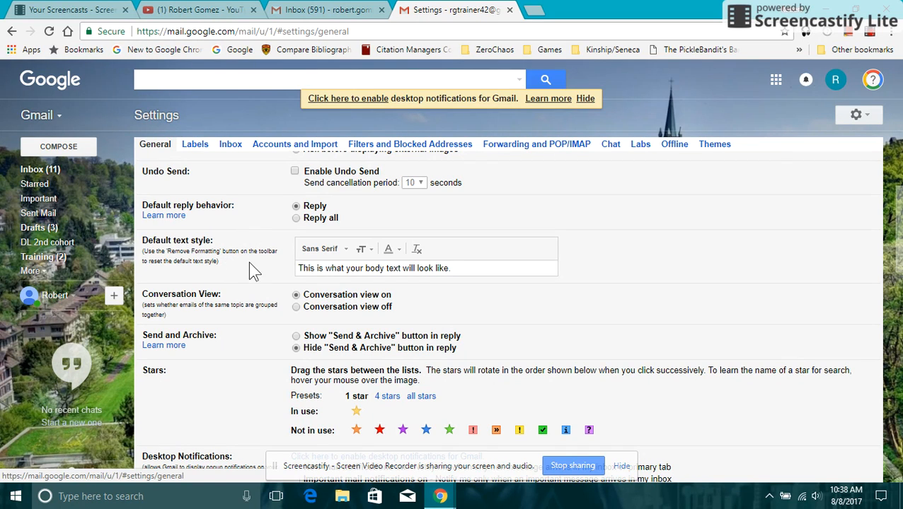
Set the default text font to Serif and the size to Large.
left_click(346, 251)
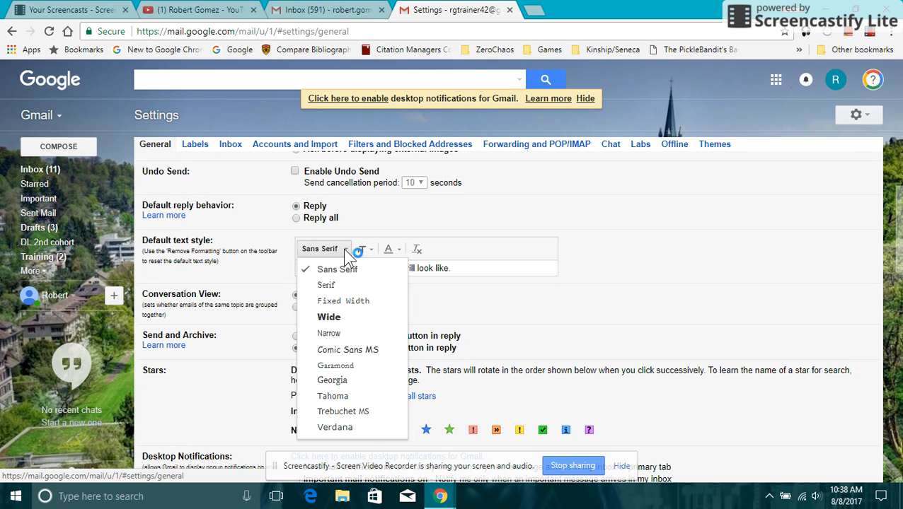
left_click(351, 287)
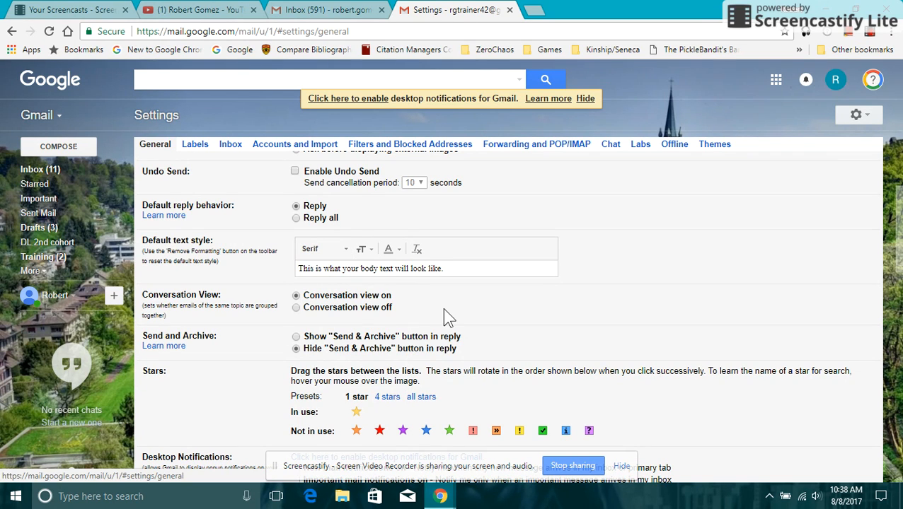
left_click(364, 250)
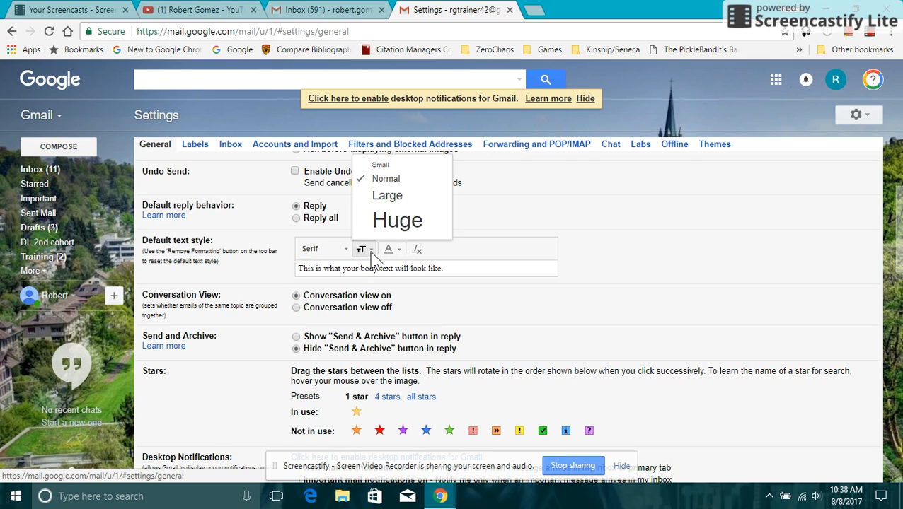
left_click(396, 198)
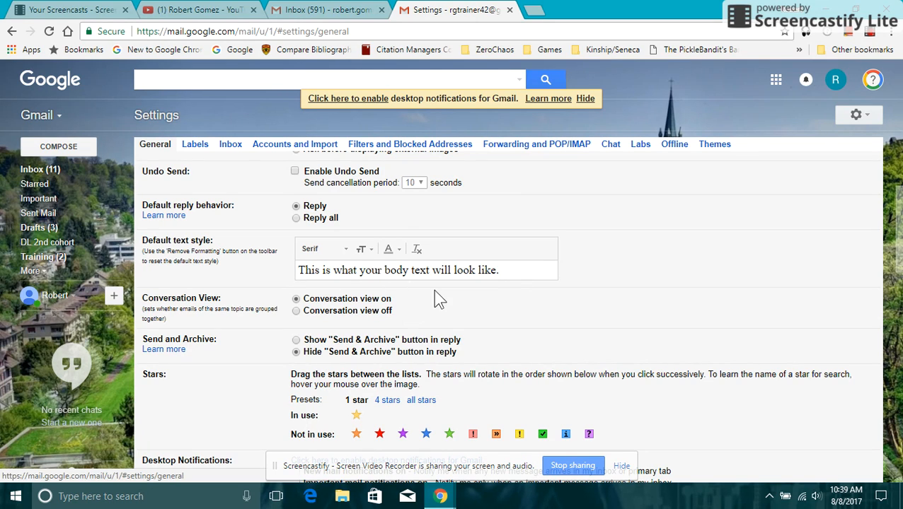
Scroll down the General tab to the Signature section.
scroll(439, 299, "down", 2)
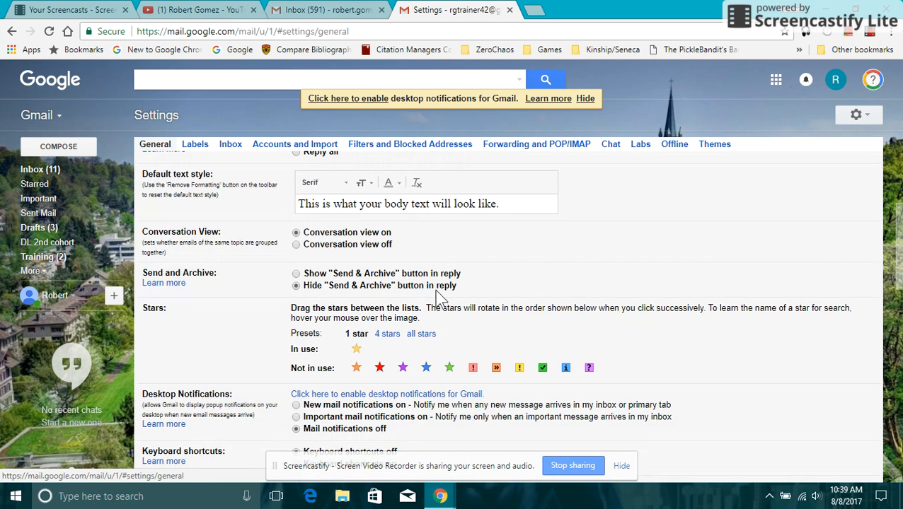
scroll(439, 299, "down", 3)
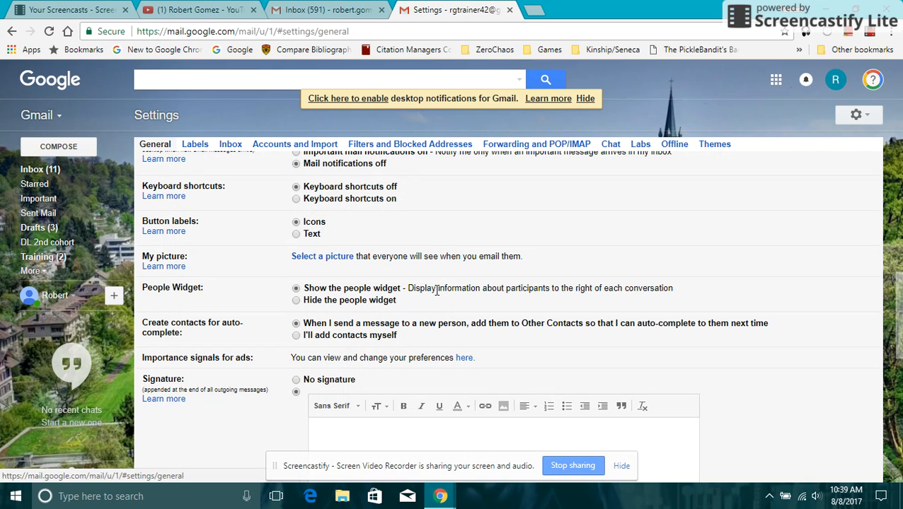
scroll(436, 291, "down", 1)
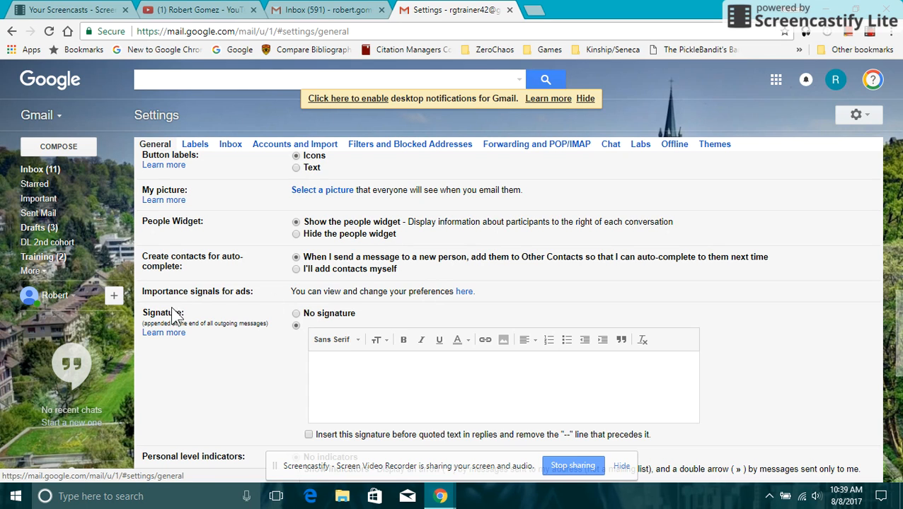
scroll(204, 331, "down", 1)
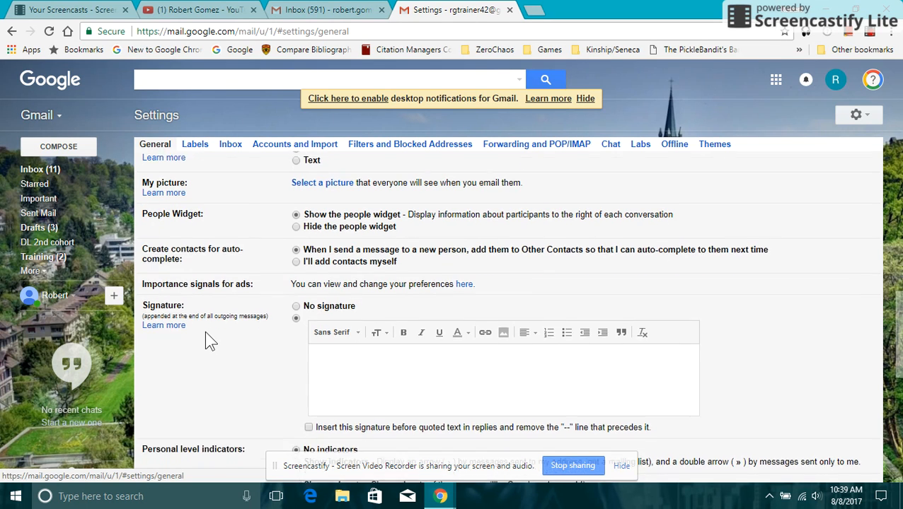
scroll(205, 331, "down", 1)
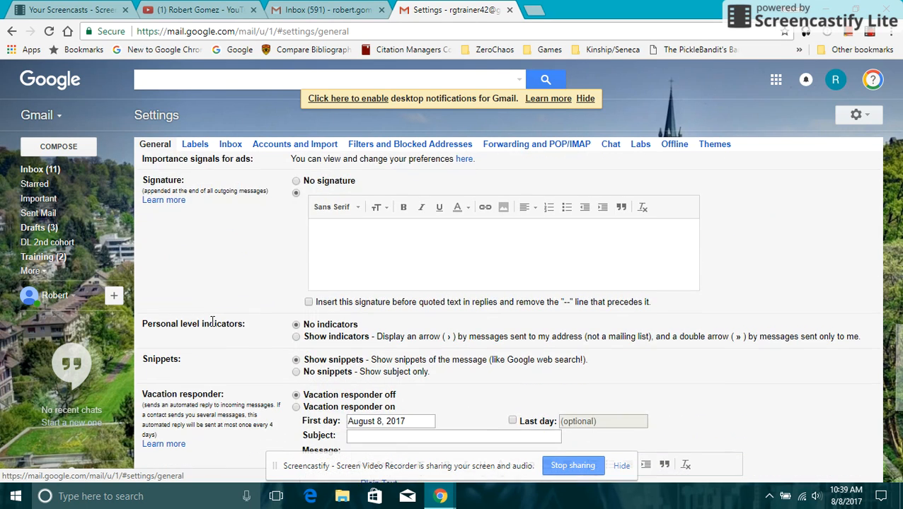
Enable a custom signature and set its font to Tahoma, keeping Normal size.
left_click(297, 182)
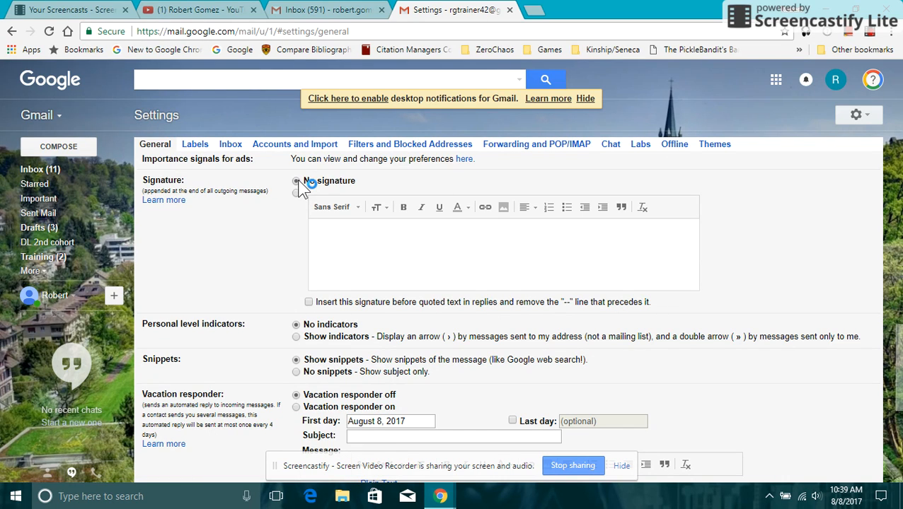
left_click(297, 195)
left_click(372, 237)
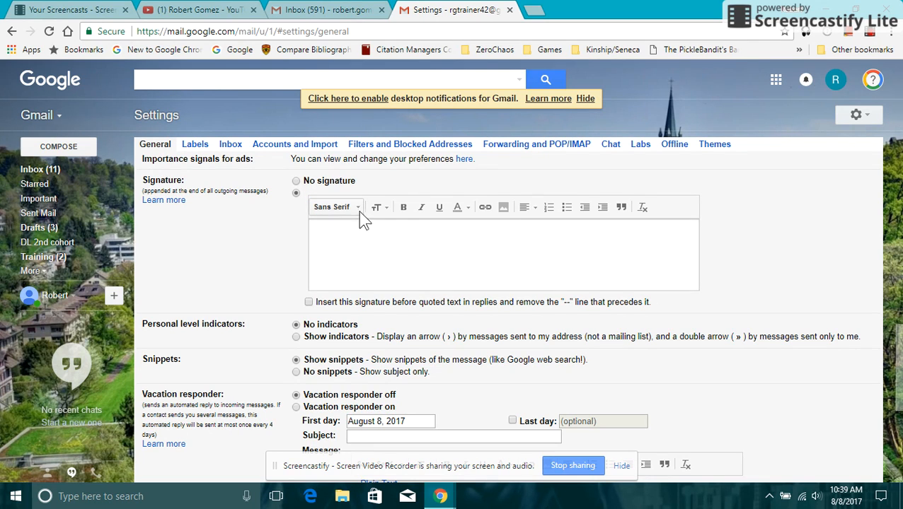
left_click(358, 209)
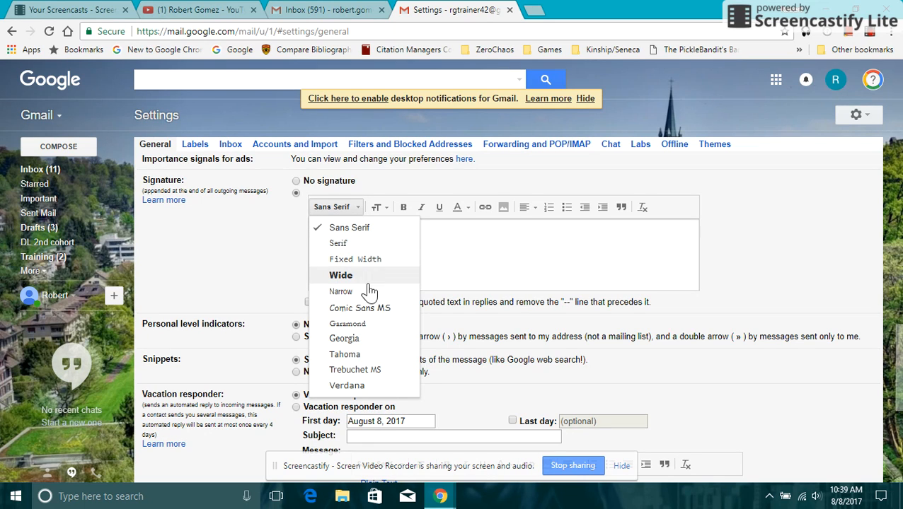
left_click(369, 355)
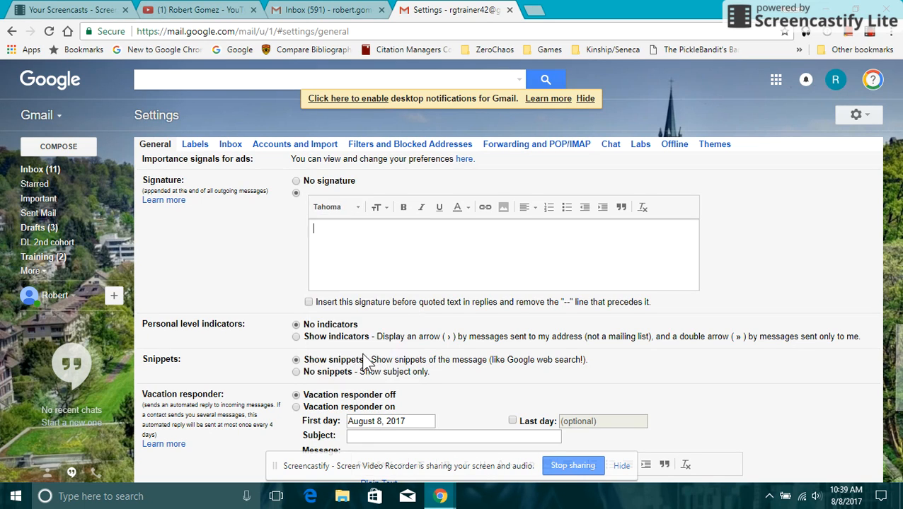
left_click(387, 217)
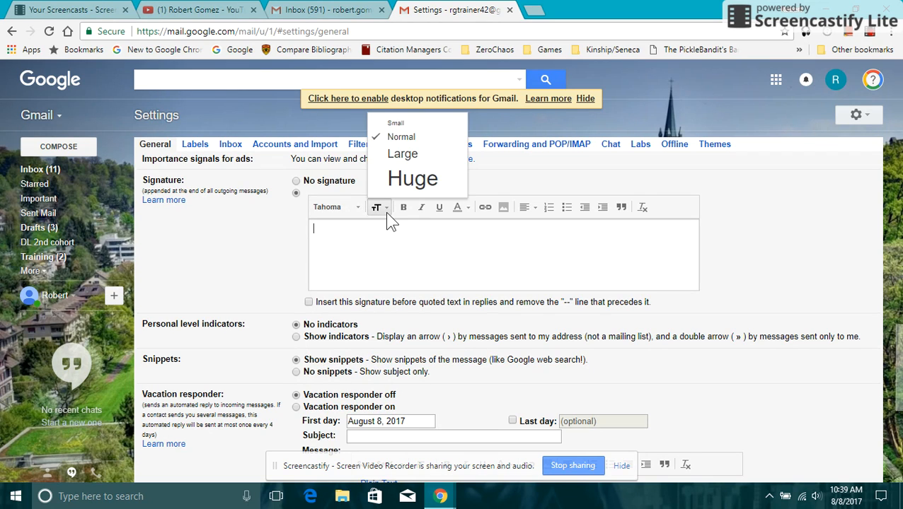
left_click(385, 240)
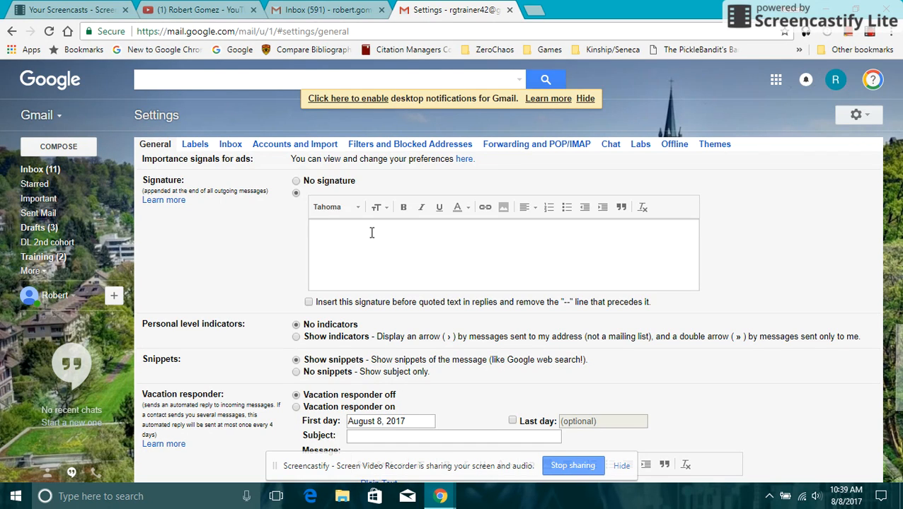
Type the person's name, then 'General Manager' on the next line.
key("Return")
type("Gener")
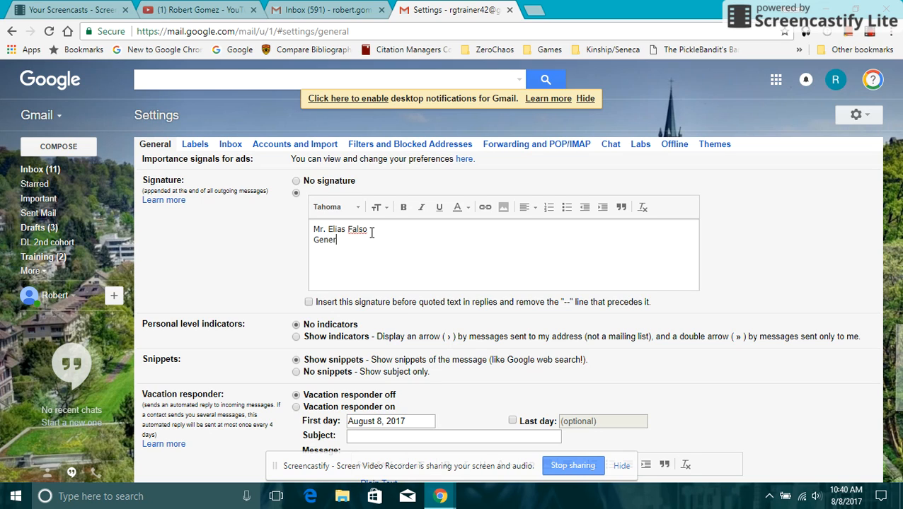
type("al Manager")
Add 'Whole Lotta Fiber Foods', a blank line, and an 'Email:' line with the e-mail address.
key("Return")
type("Whole lotta")
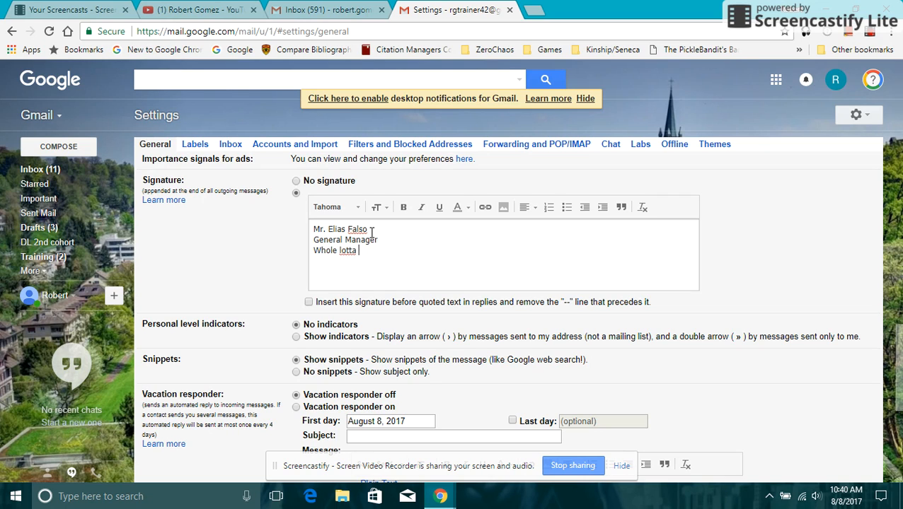
key("BackSpace")
key("BackSpace")
key("BackSpace")
key("BackSpace")
key("BackSpace")
key("BackSpace")
type("F")
key("BackSpace")
type("Lotta Fiber Foods")
key("Return")
type("email")
key("BackSpace")
key("BackSpace")
key("BackSpace")
type("Email")
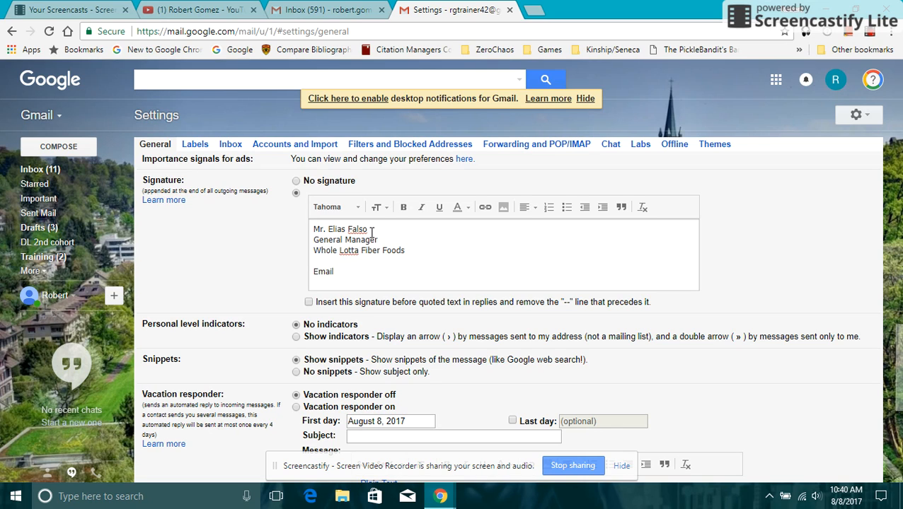
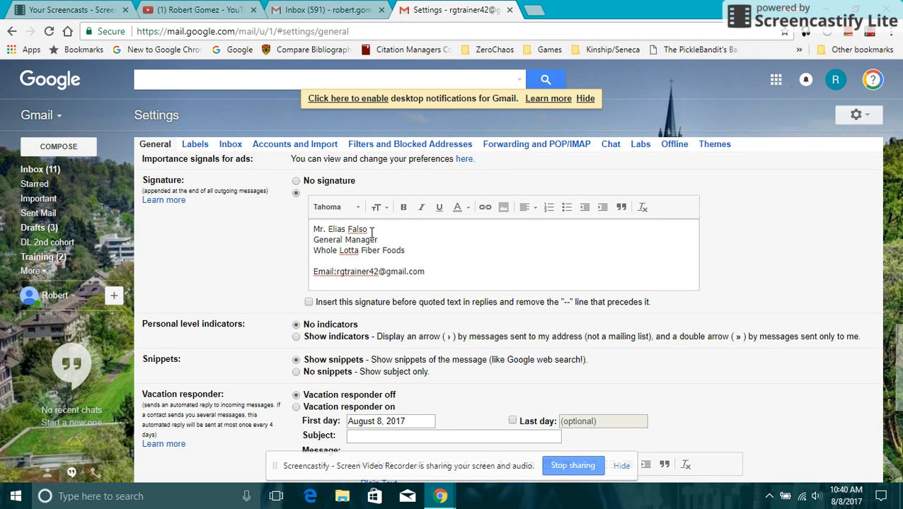
Select only the e-mail address after 'Email:' and turn it into a link.
left_click(338, 274)
left_click_drag(314, 273, 429, 279)
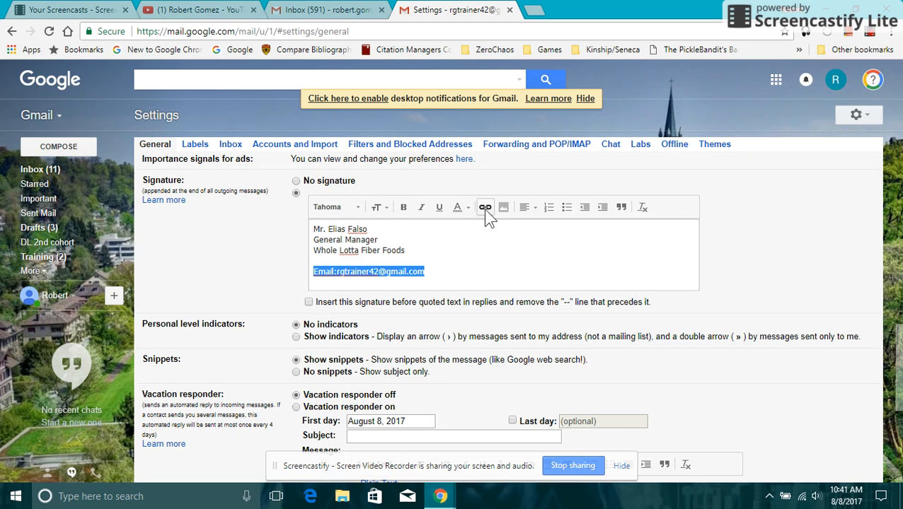
left_click(387, 272)
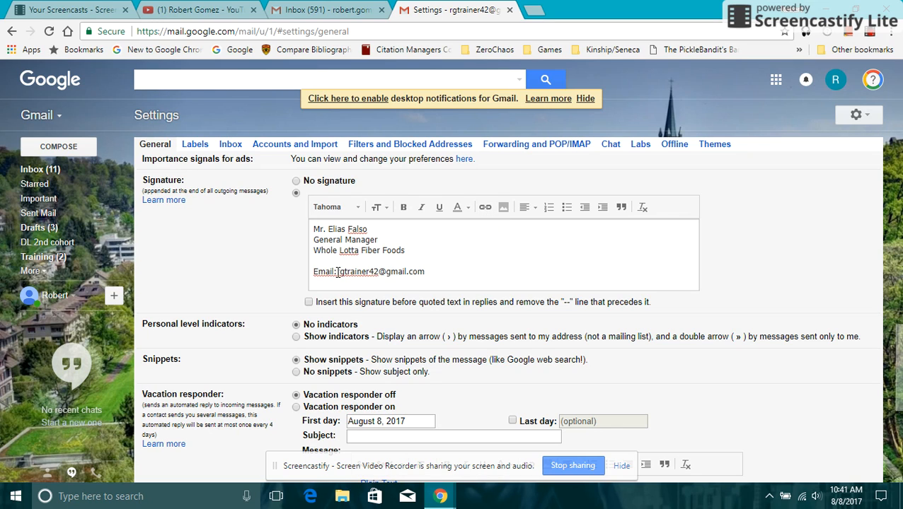
left_click_drag(336, 272, 426, 271)
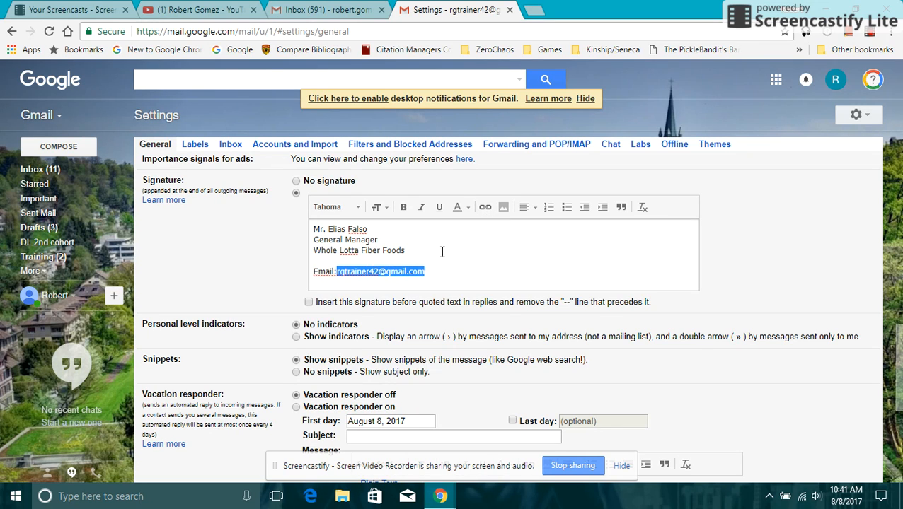
left_click(487, 211)
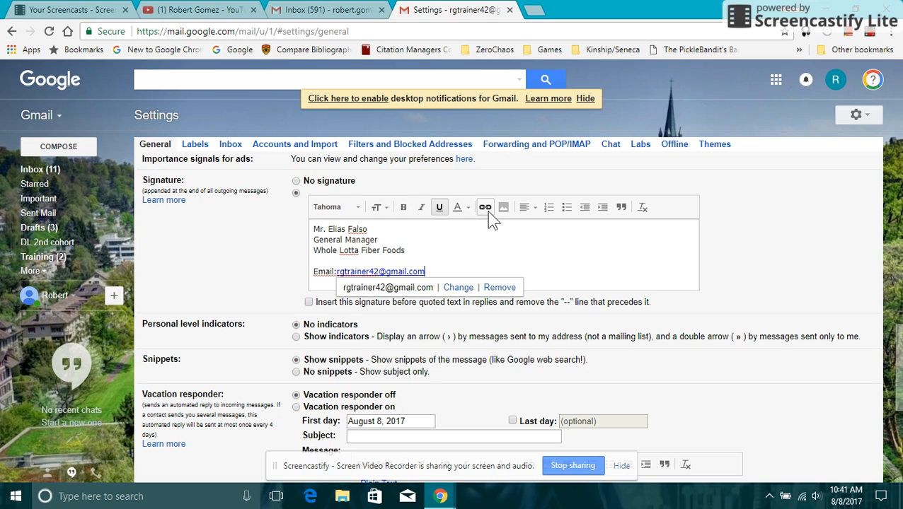
left_click(464, 242)
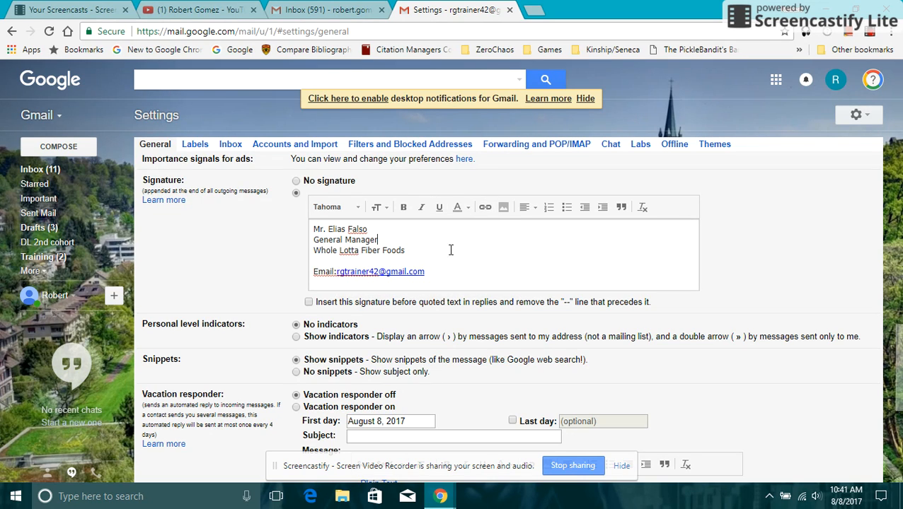
left_click(430, 273)
key("Return")
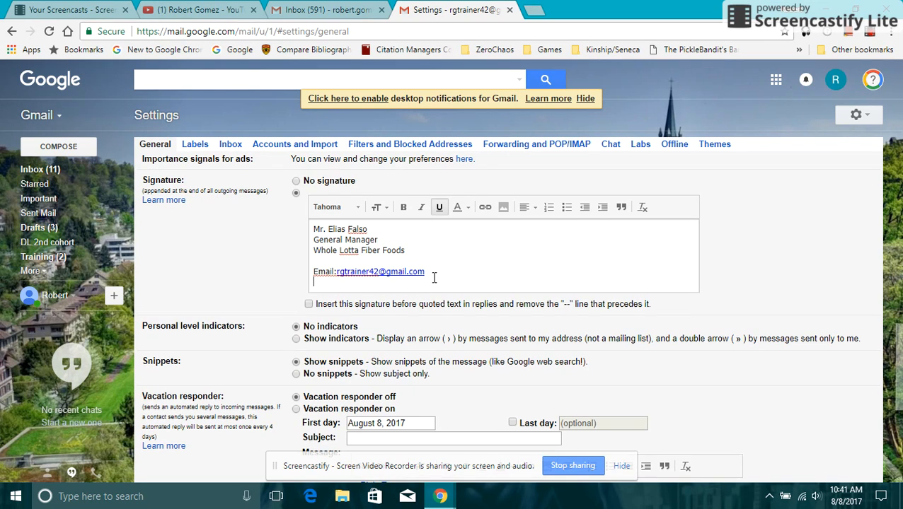
type("Phone")
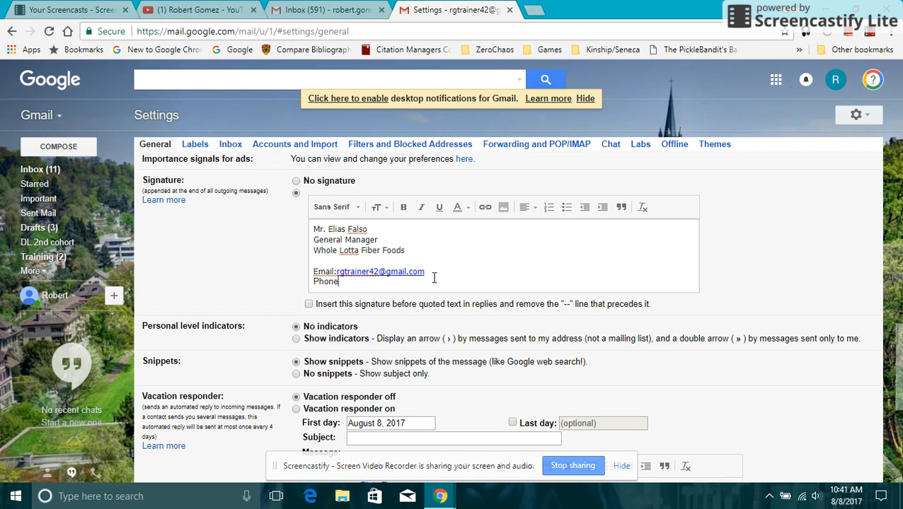
left_click(401, 239)
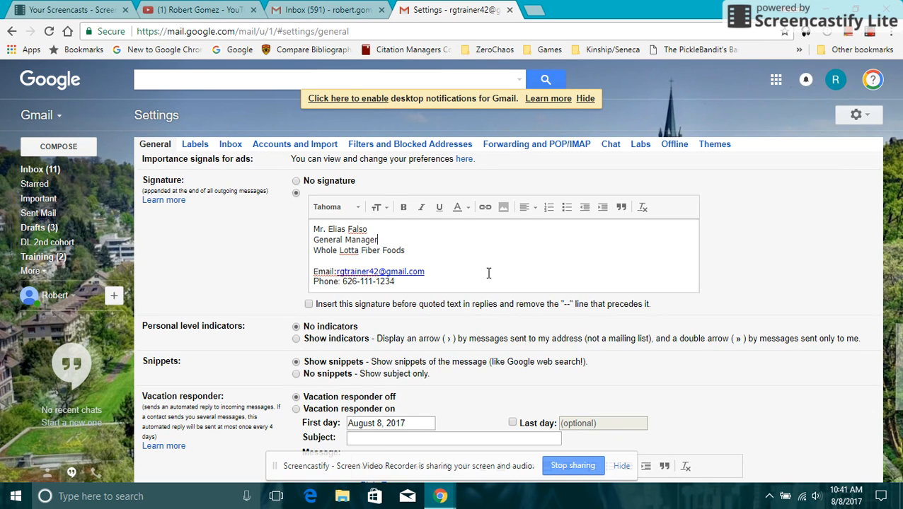
scroll(488, 272, "down", 1)
Save the General settings changes to return to the inbox.
scroll(488, 272, "down", 3)
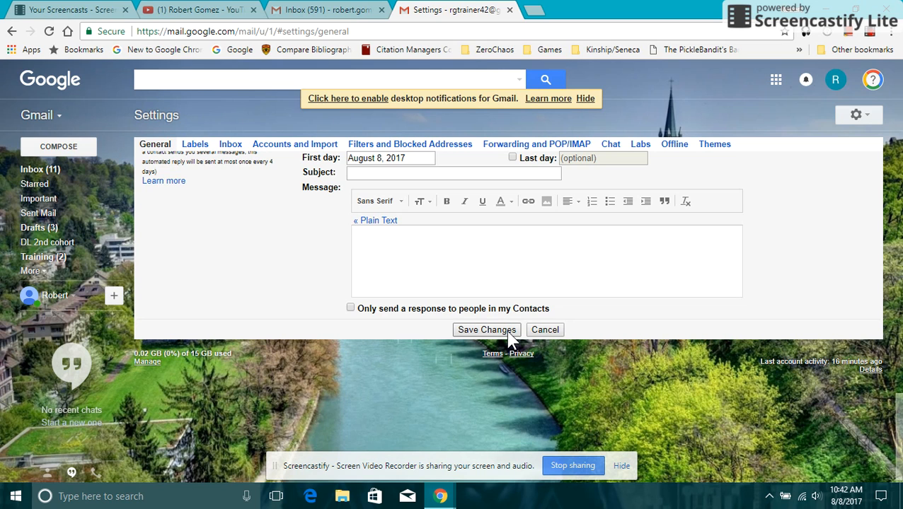
left_click(506, 330)
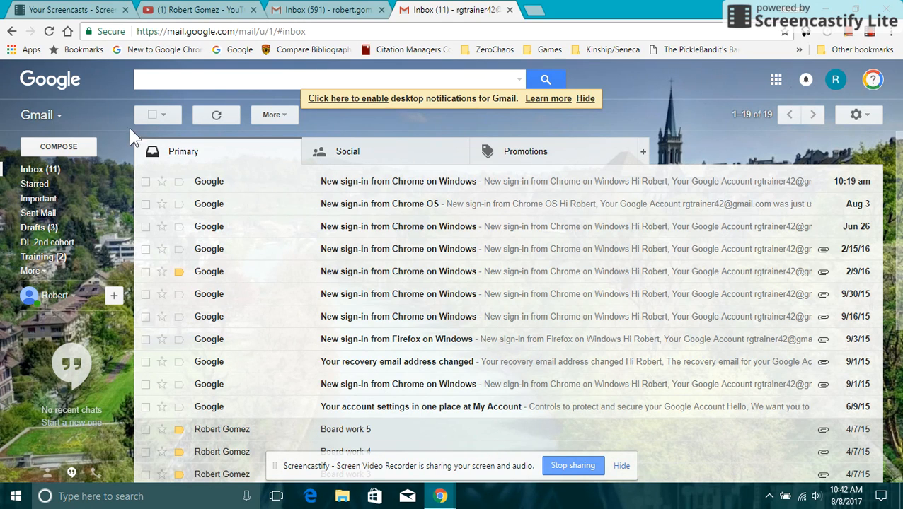
Compose a new message to check the signature with its Phone line appears automatically.
left_click(81, 152)
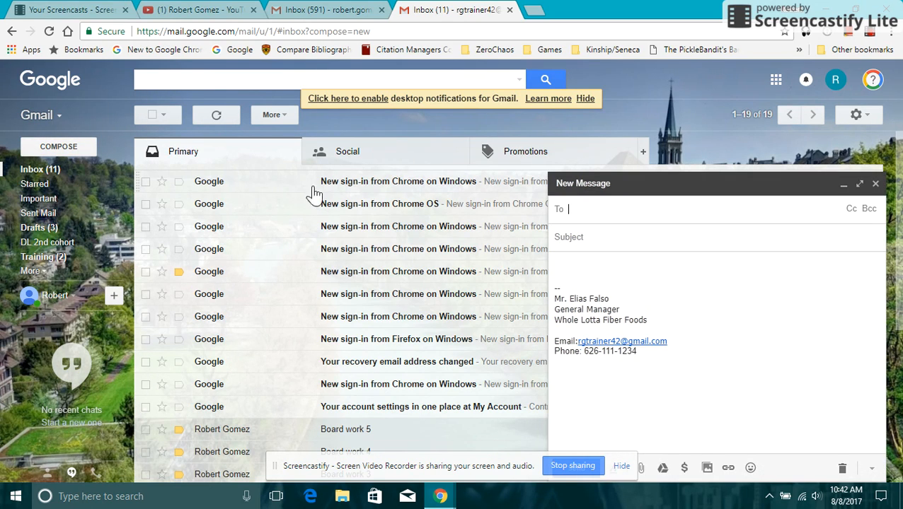